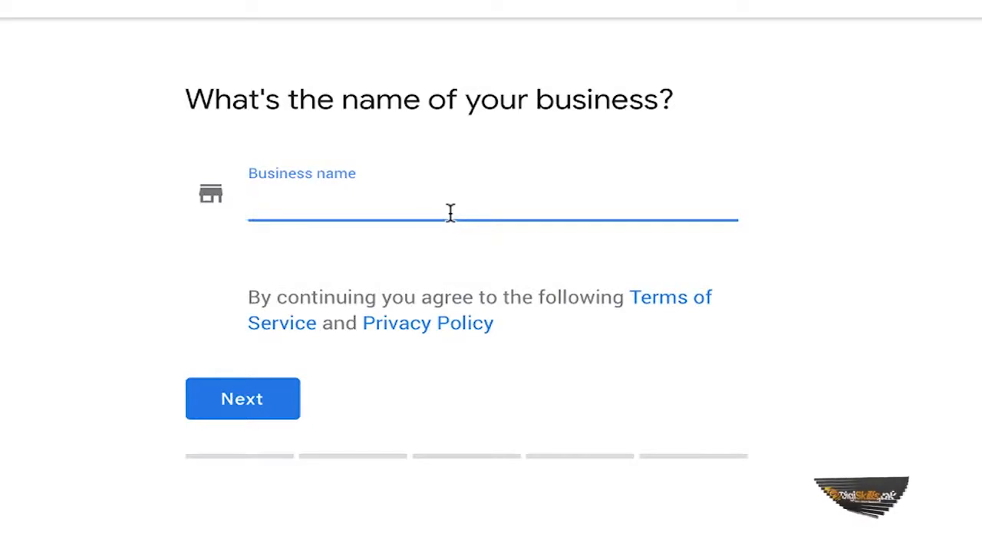
Enter "Marcom Works" as the business name.
{"action": "type", "text": "om Work"}
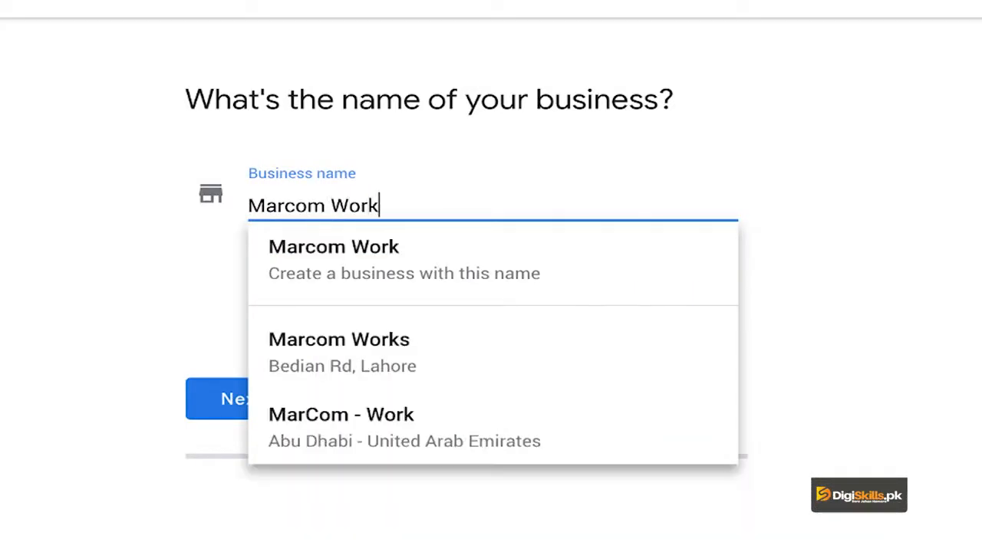
{"action": "type", "text": "s"}
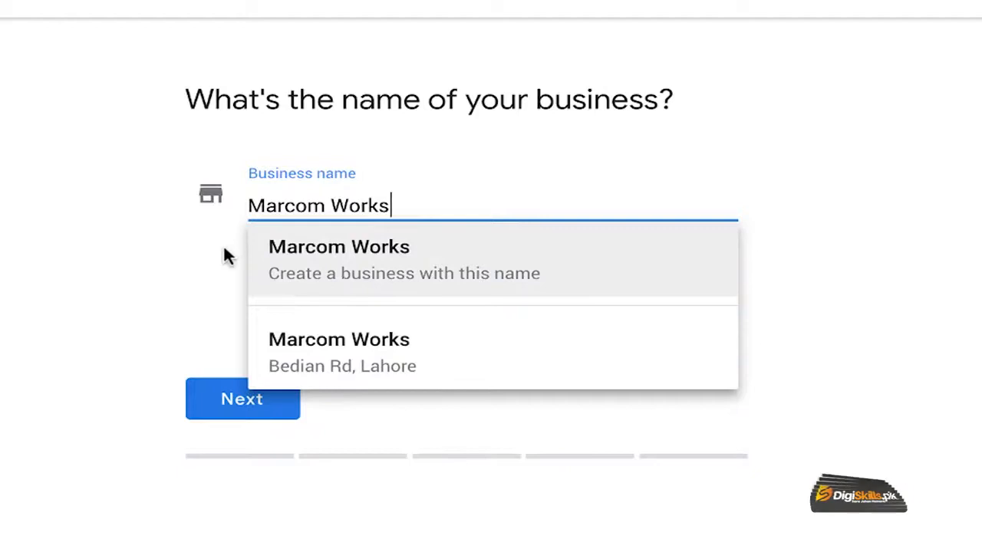
{"action": "left_click", "coordinate": [197, 256]}
Set the business name to "ABC Freelancing Services", create a business with this name and continue to the location form.
{"action": "triple_click", "coordinate": [325, 211]}
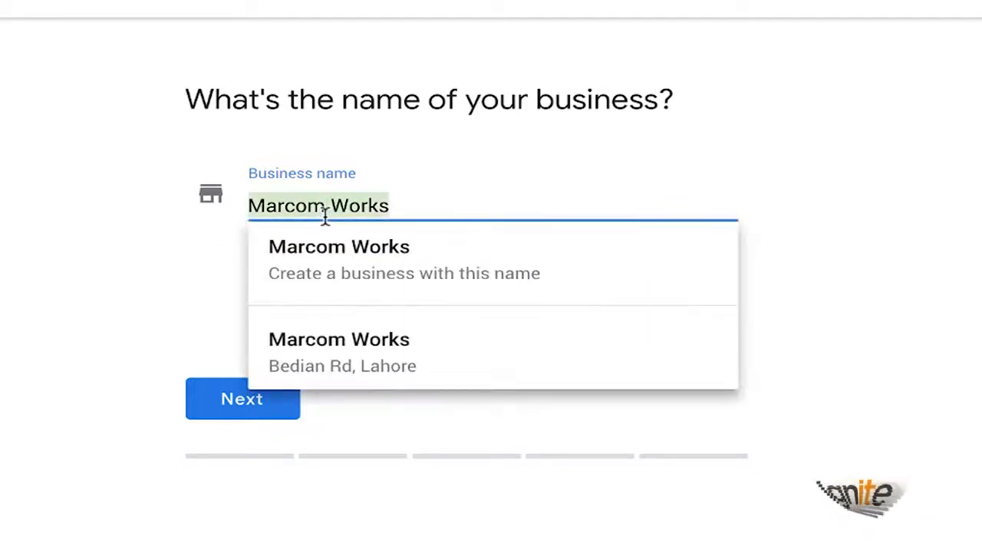
{"action": "type", "text": "ABC "}
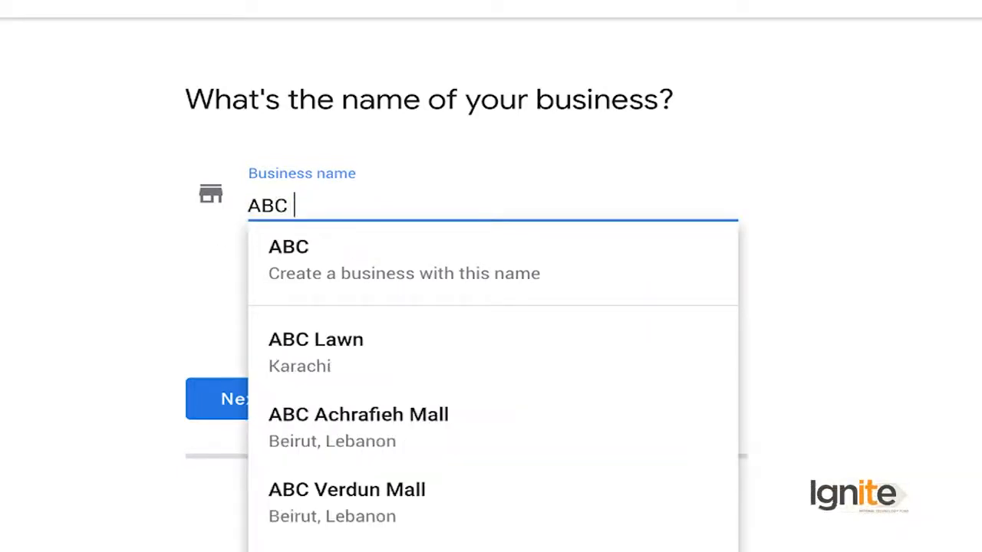
{"action": "type", "text": "Freelancing Services"}
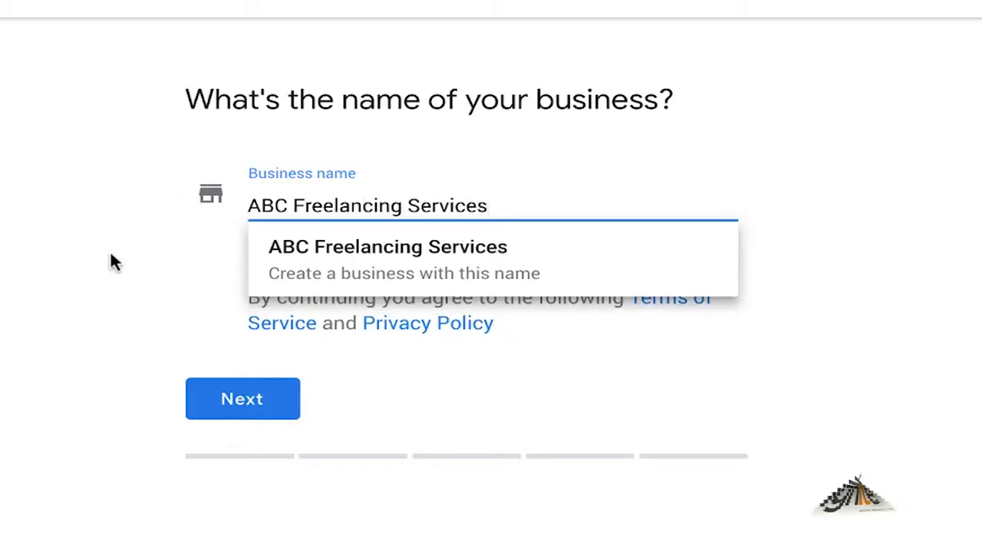
{"action": "left_click", "coordinate": [406, 257]}
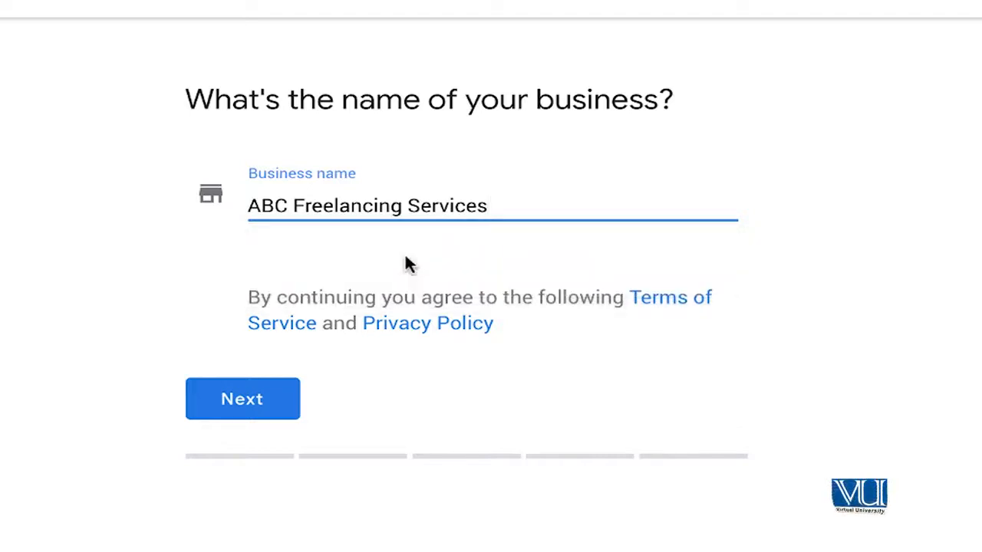
{"action": "left_click", "coordinate": [242, 406]}
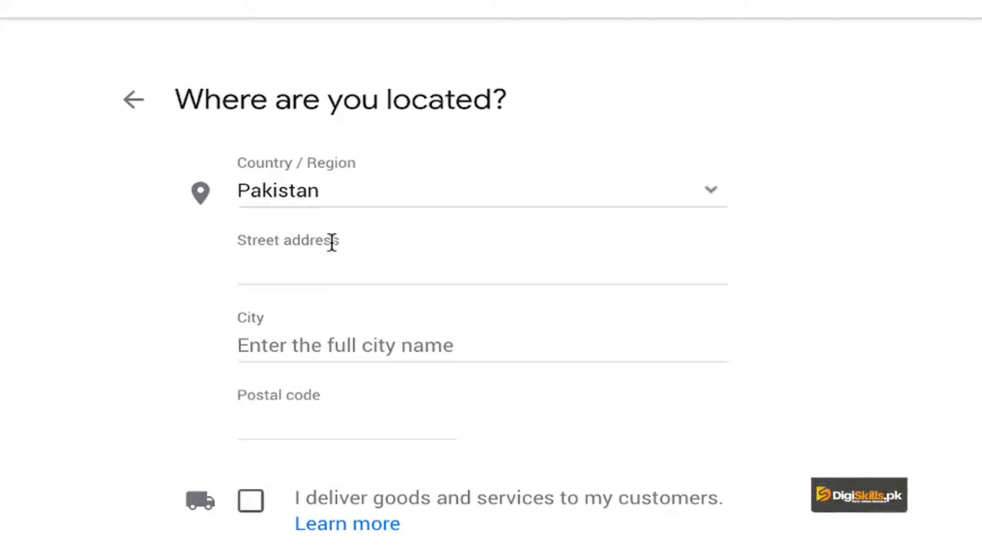
Fill in the business's street address, city and postal code, keeping Pakistan as the country.
{"action": "left_click", "coordinate": [359, 270]}
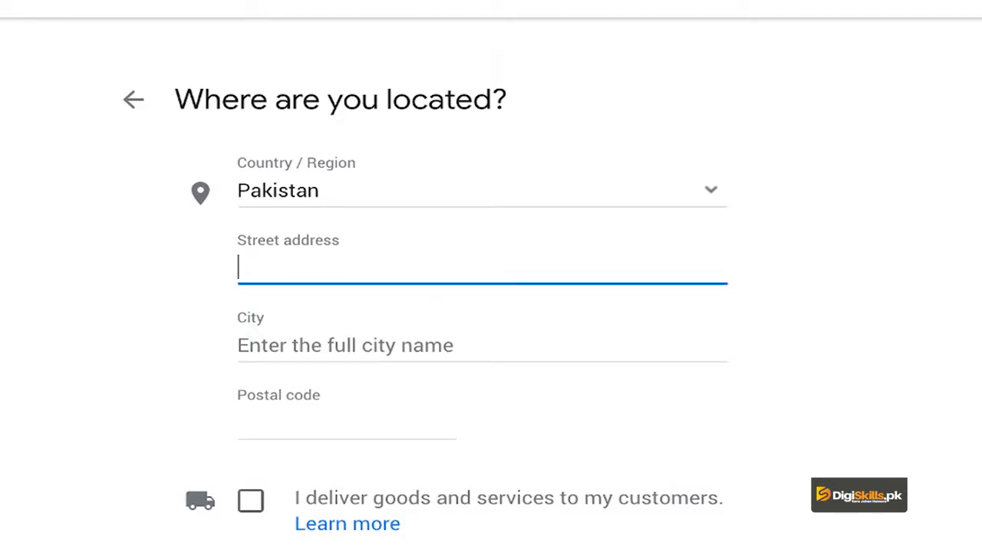
{"action": "type", "text": "Mall Road"}
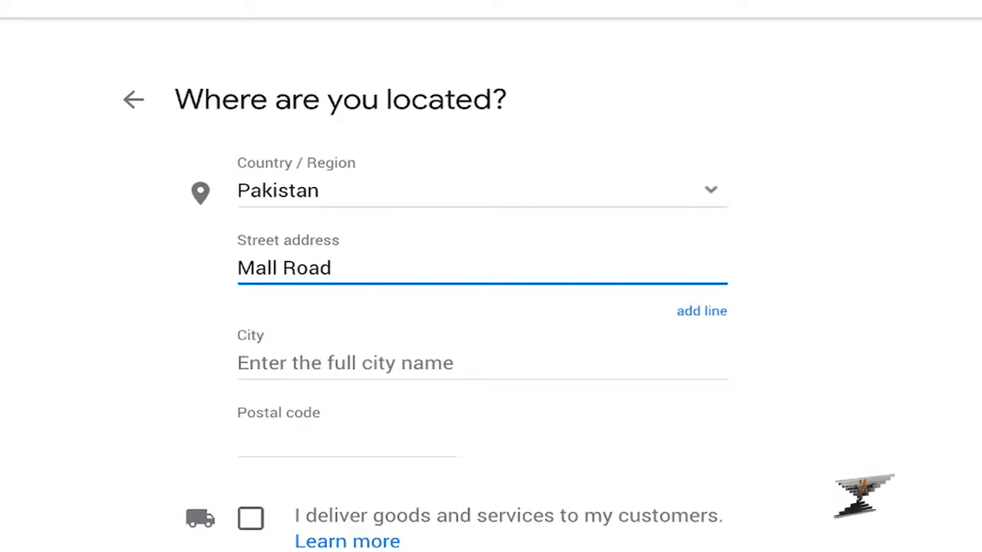
{"action": "key", "text": "BackSpace"}
{"action": "type", "text": ", Cantt"}
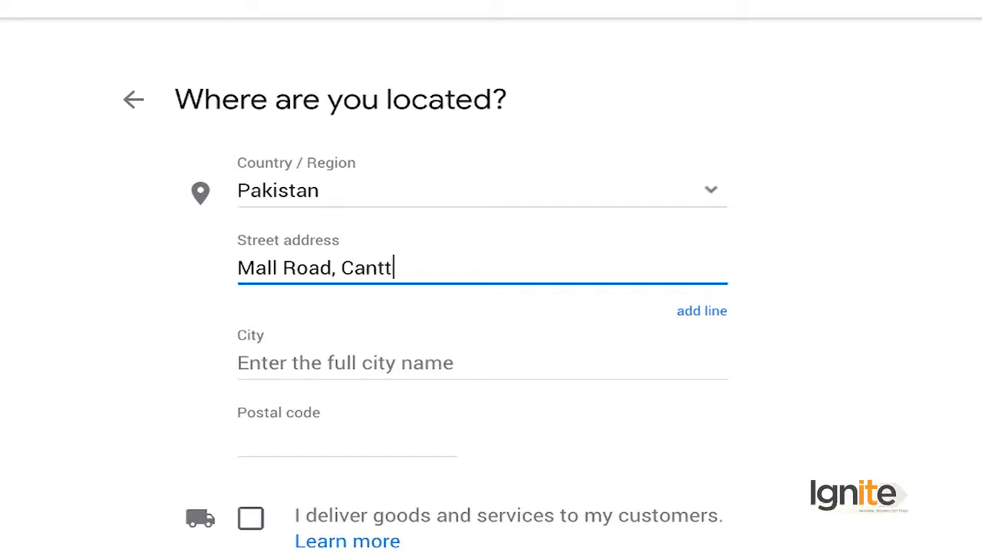
{"action": "key", "text": "Tab"}
{"action": "key", "text": "Tab"}
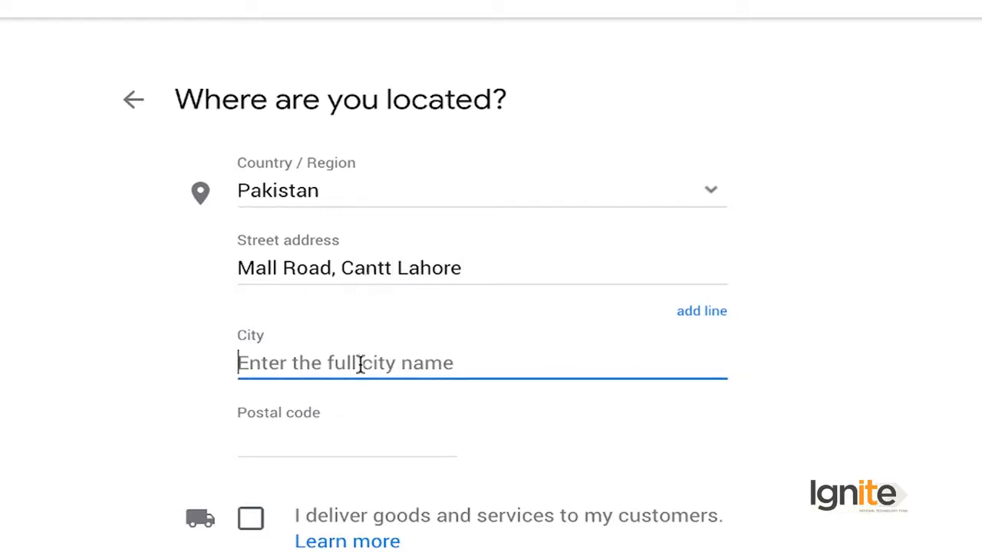
{"action": "type", "text": "Lahore"}
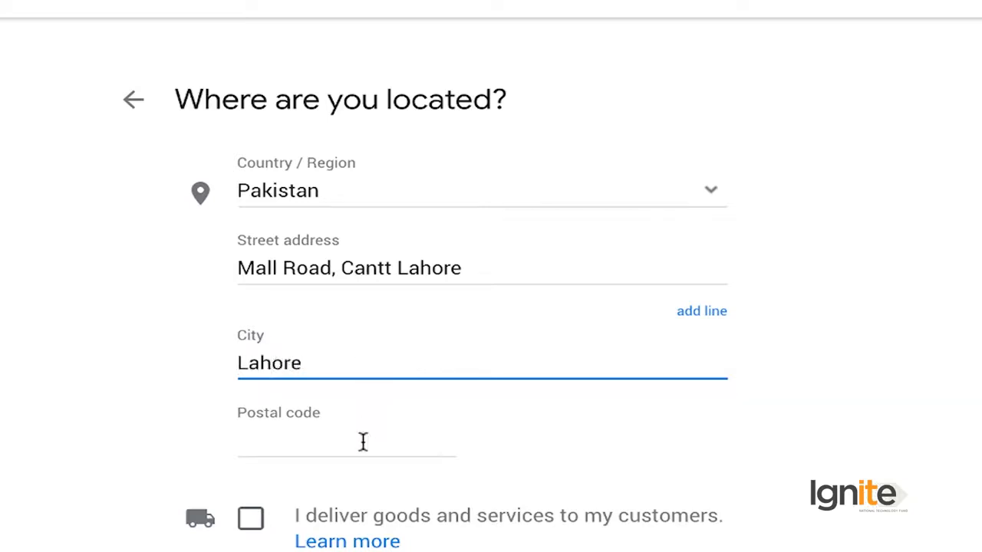
{"action": "left_click", "coordinate": [362, 442]}
{"action": "type", "text": "54000"}
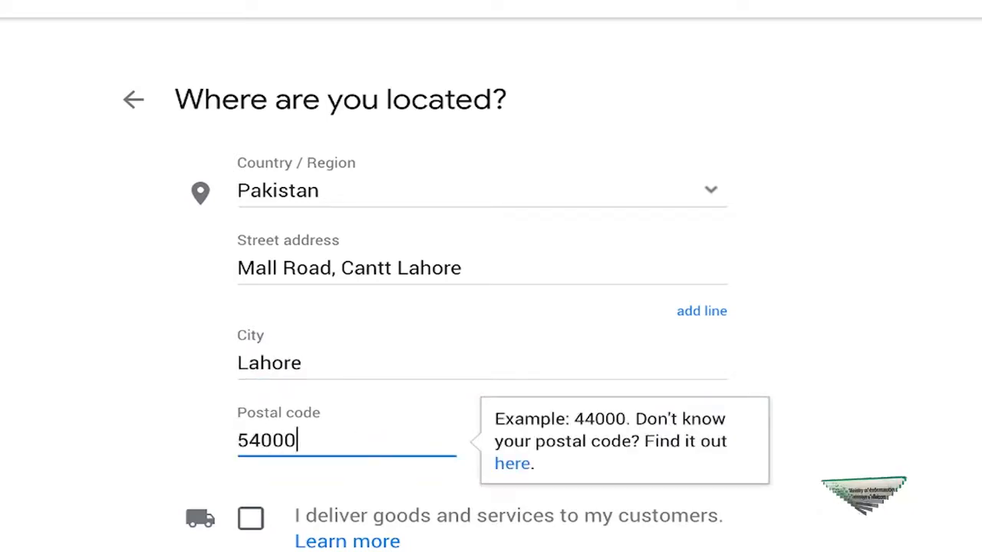
{"action": "left_click", "coordinate": [535, 532]}
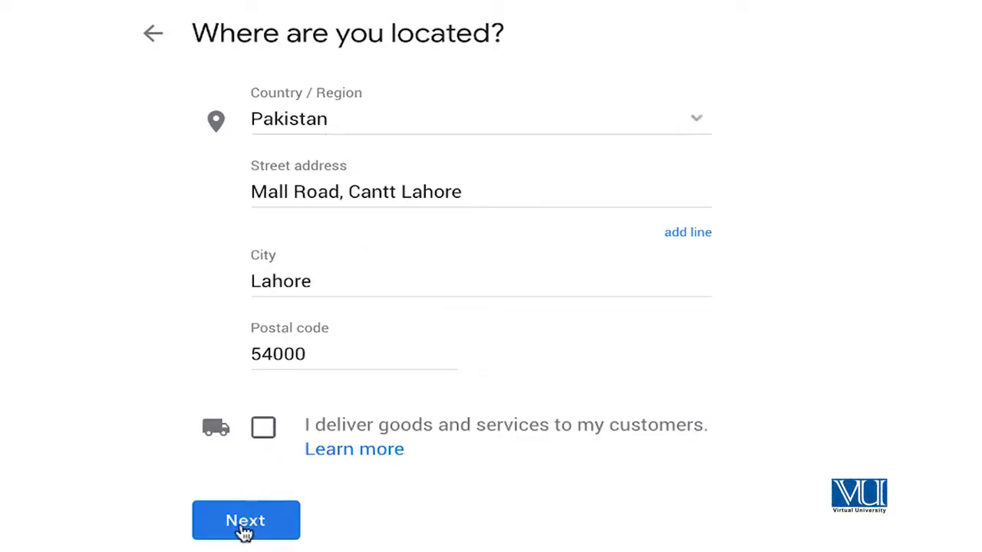
Submit the address and confirm the business location on the map.
{"action": "left_click", "coordinate": [253, 525]}
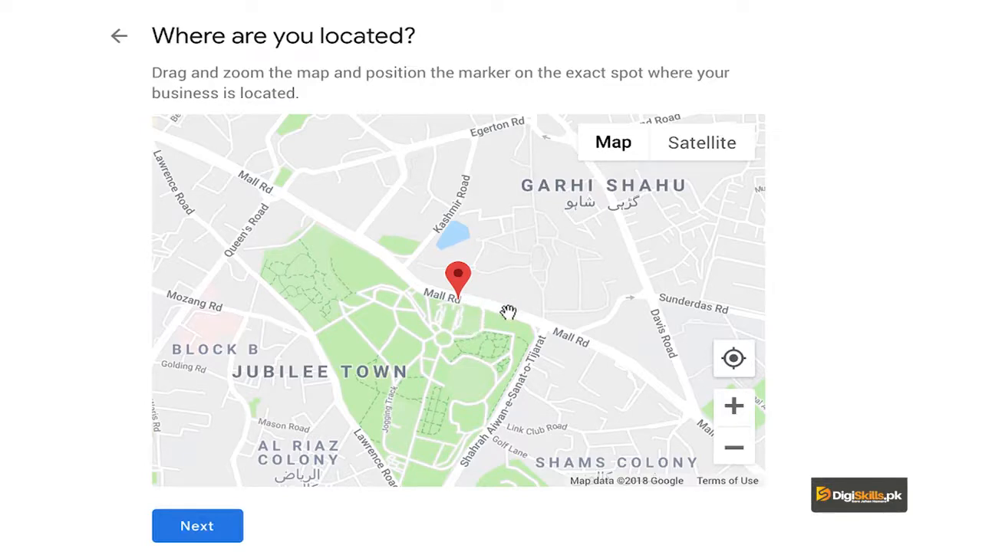
{"action": "mouse_move", "coordinate": [537, 338]}
{"action": "left_mouse_down"}
{"action": "mouse_move", "coordinate": [517, 324]}
{"action": "mouse_move", "coordinate": [543, 329]}
{"action": "mouse_move", "coordinate": [542, 337]}
{"action": "left_mouse_up"}
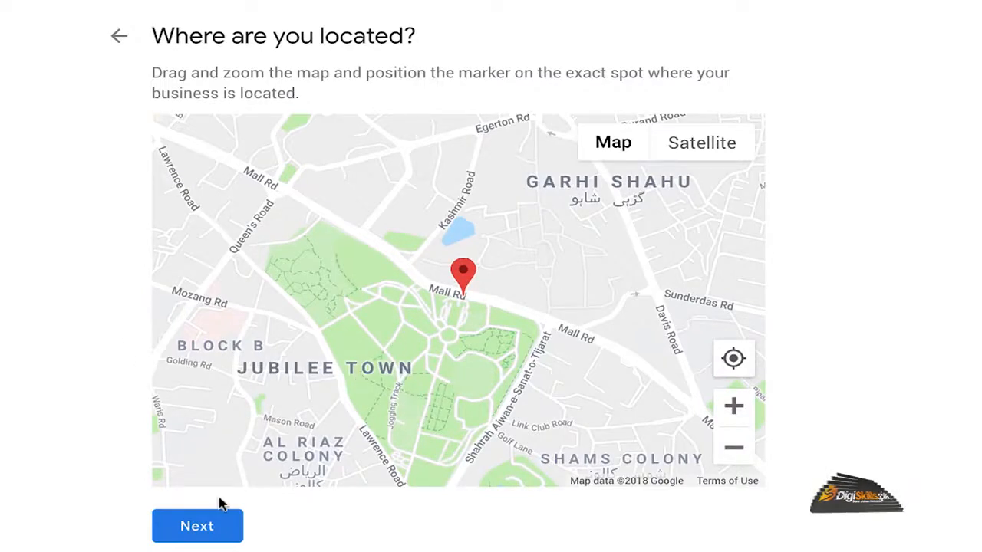
{"action": "left_click", "coordinate": [208, 534]}
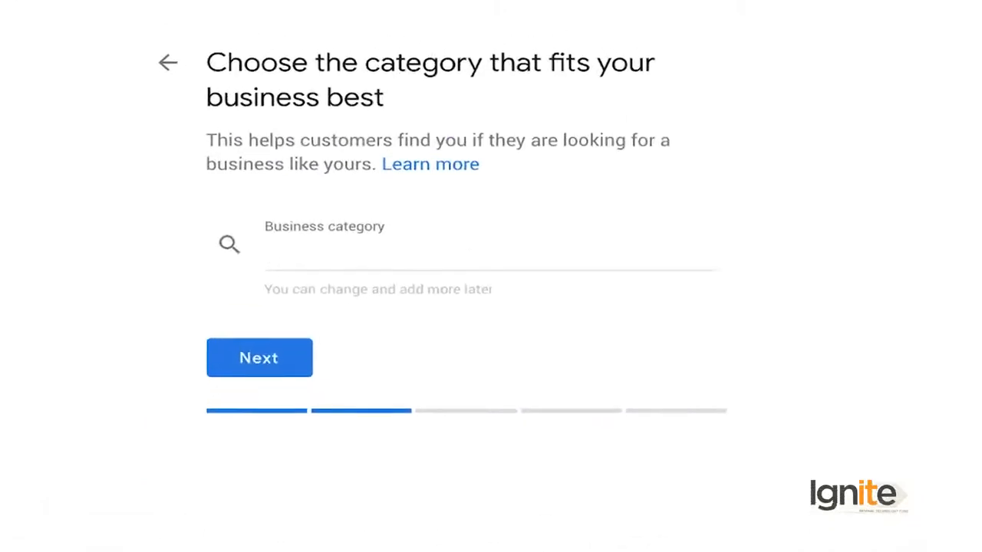
Search the business categories for "service".
{"action": "left_click", "coordinate": [476, 268]}
{"action": "type", "text": "se"}
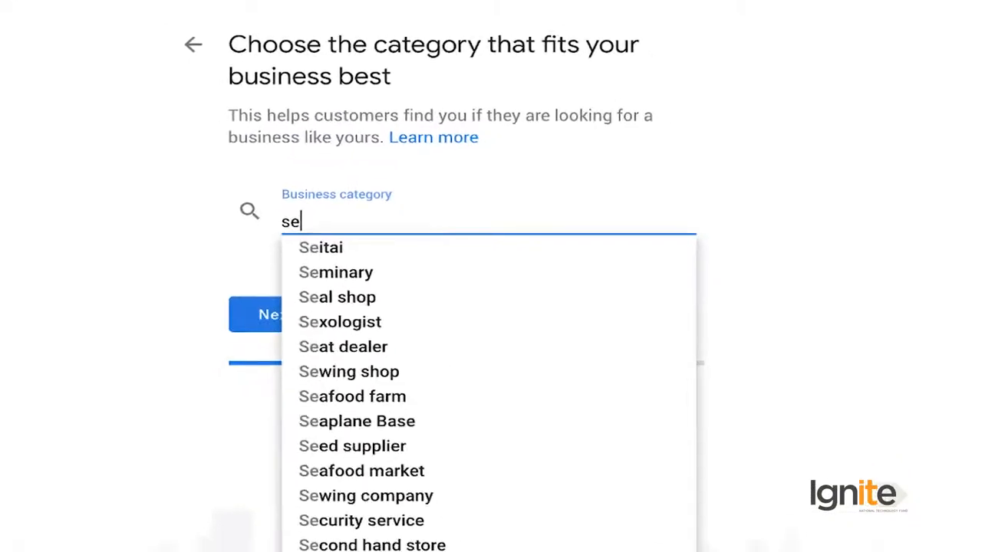
{"action": "type", "text": "rvi"}
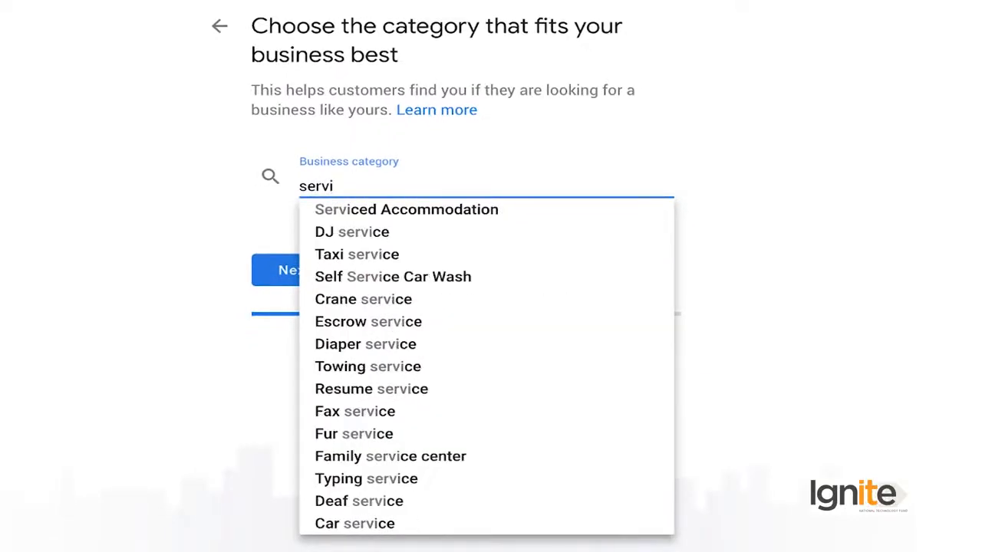
{"action": "type", "text": "ce"}
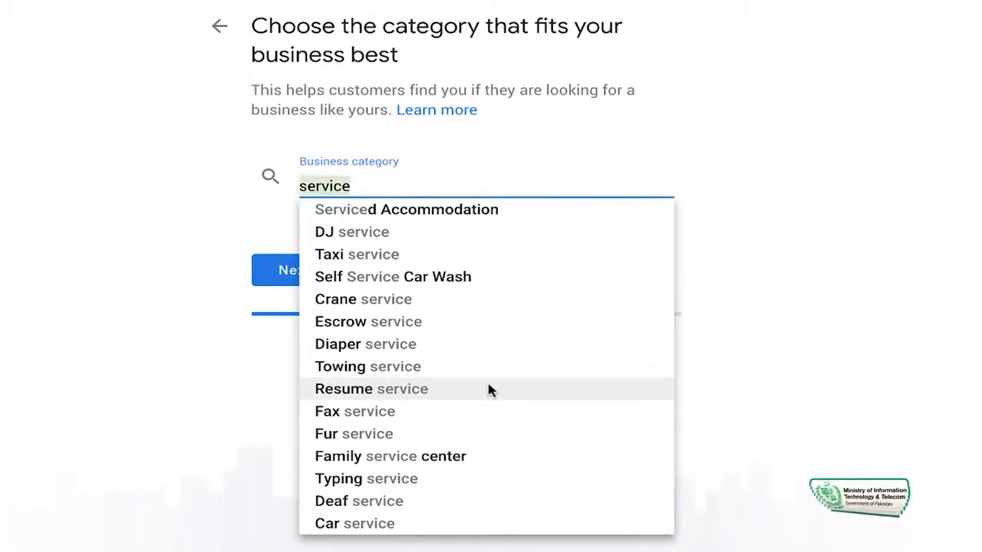
Search the categories for "business", choose Business development service and continue to the contact details.
{"action": "type", "text": "business"}
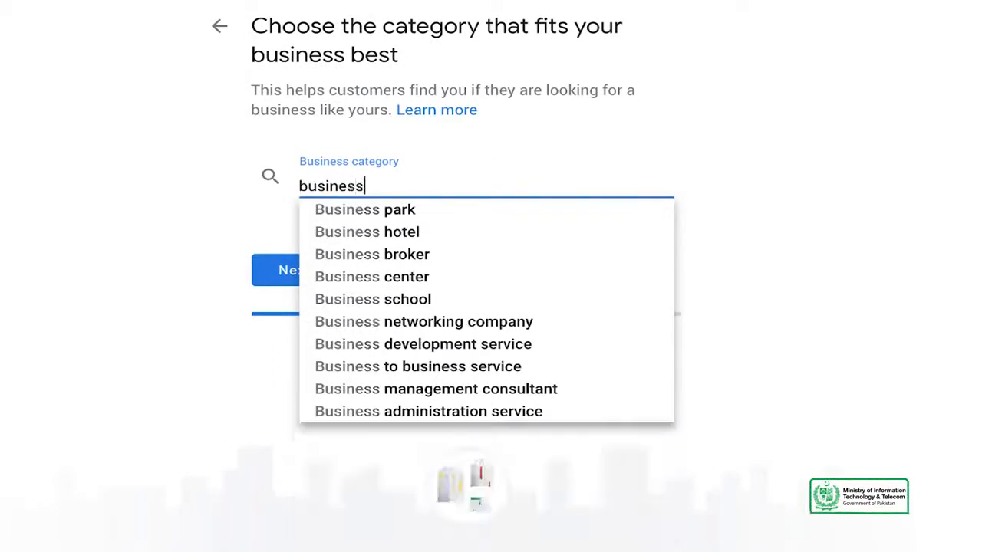
{"action": "left_click", "coordinate": [422, 352]}
{"action": "left_click", "coordinate": [297, 276]}
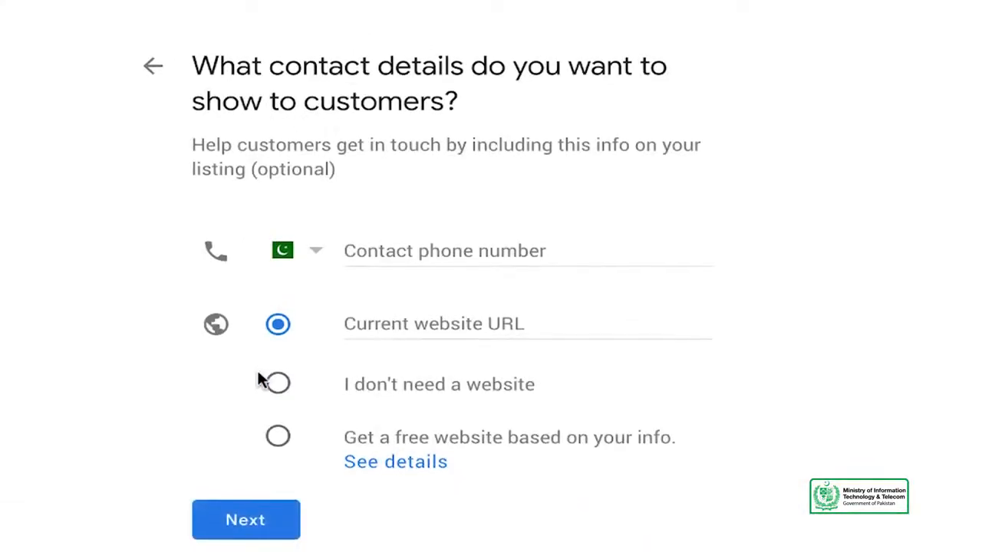
Enter the contact phone number, keep the current website option with an empty URL, and submit the contact details.
{"action": "scroll", "coordinate": [256, 372], "scroll_direction": "down", "scroll_amount": 1}
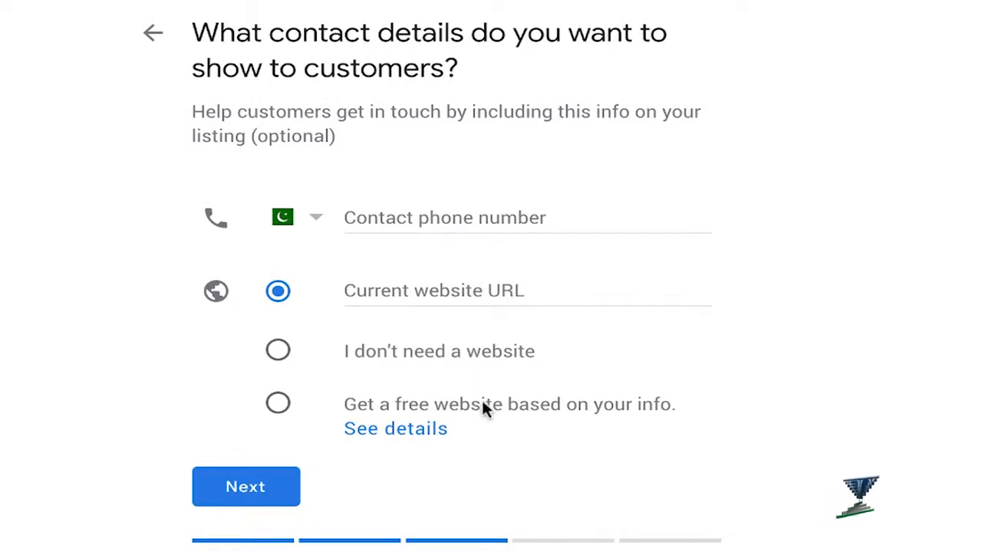
{"action": "left_click", "coordinate": [447, 212]}
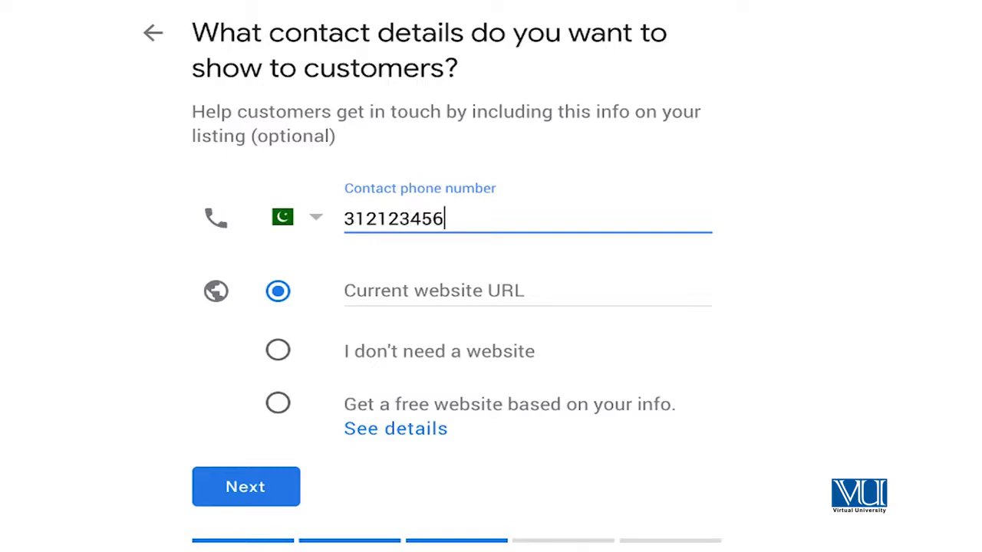
{"action": "left_click", "coordinate": [447, 289]}
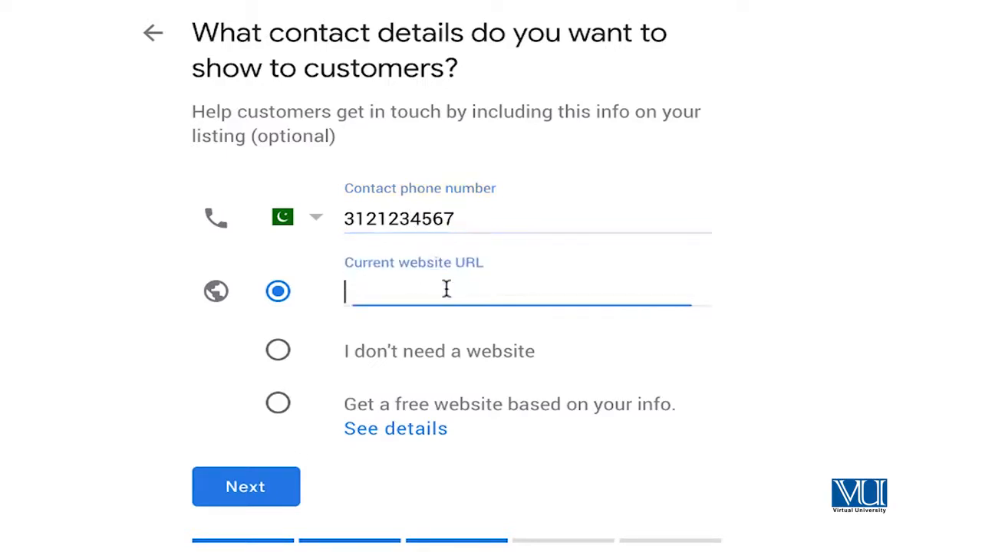
{"action": "left_click", "coordinate": [279, 357]}
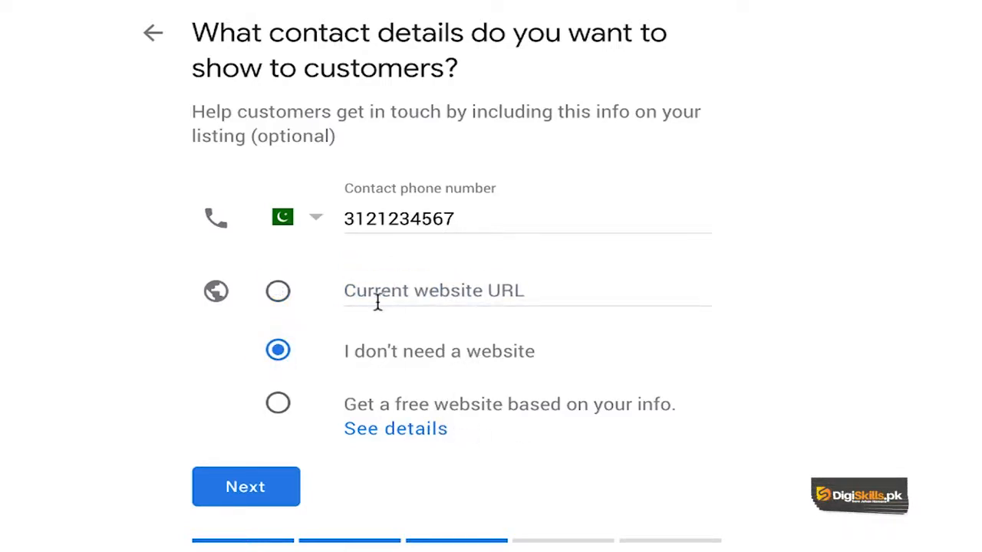
{"action": "left_click", "coordinate": [279, 293]}
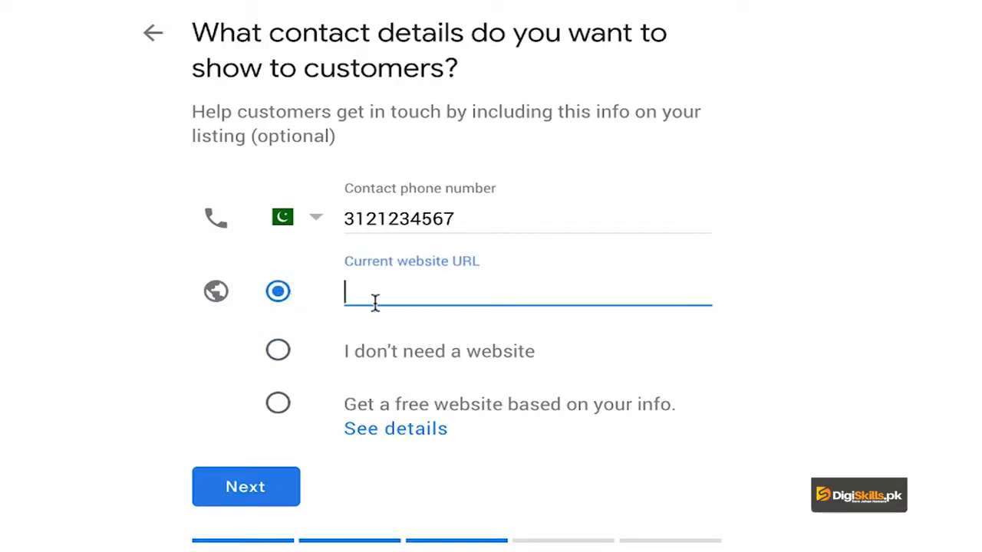
{"action": "left_click", "coordinate": [258, 493]}
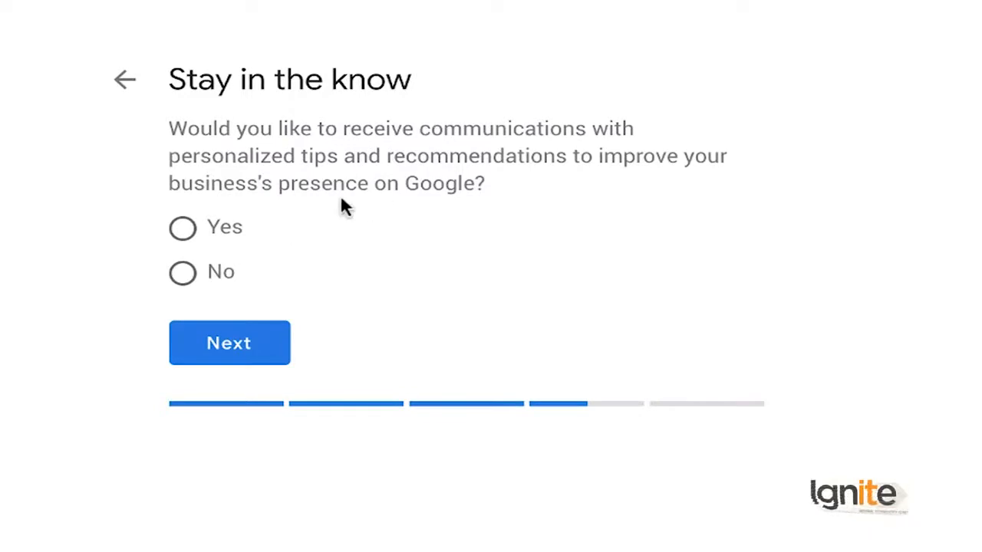
Opt in to personalized tips and recommendations, and finish the business setup.
{"action": "left_click", "coordinate": [183, 230]}
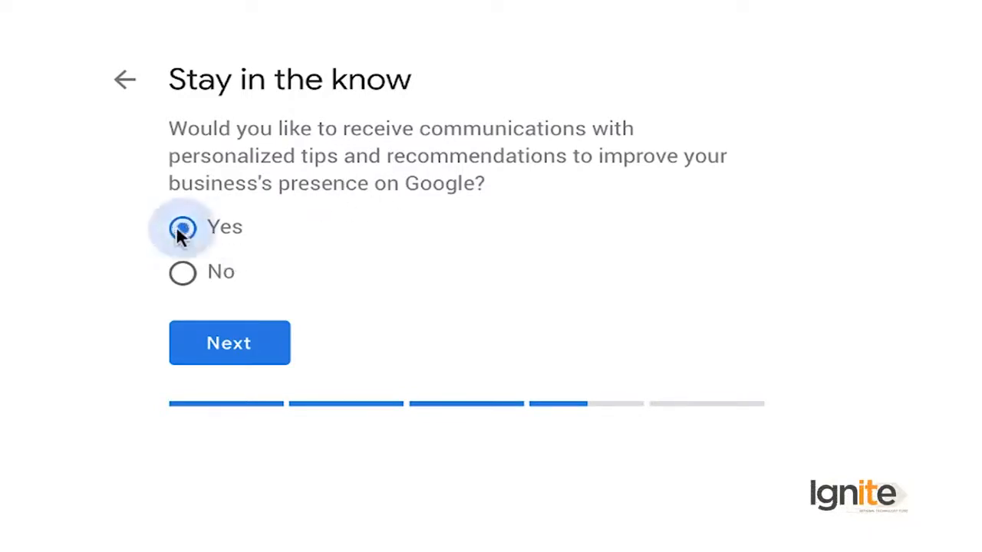
{"action": "left_click", "coordinate": [221, 346]}
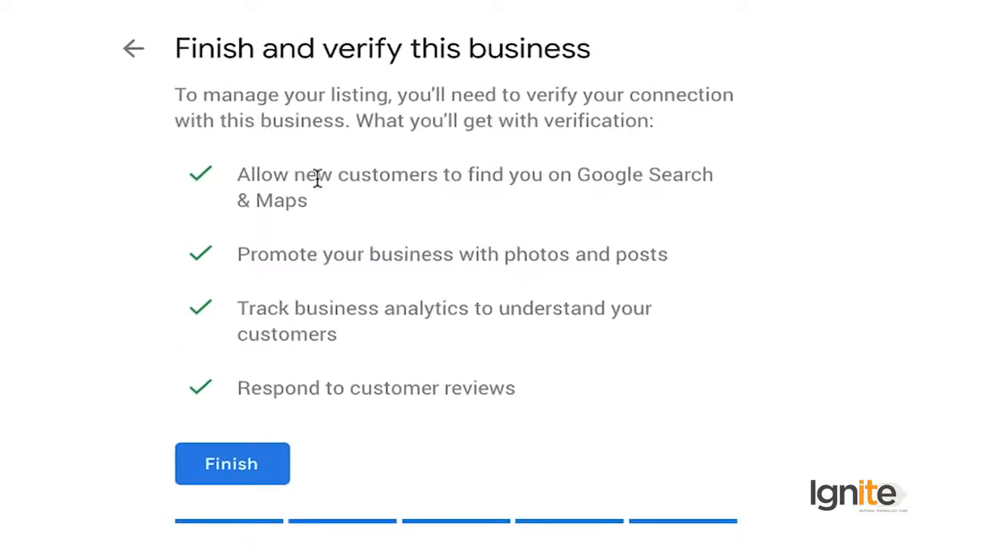
{"action": "left_click", "coordinate": [231, 469]}
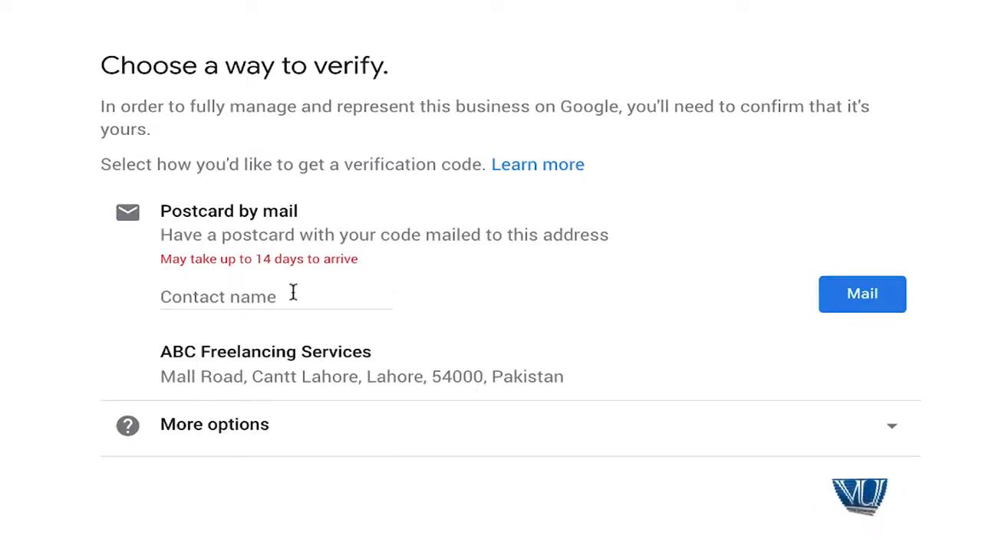
Leave the postcard's contact name blank, choose to verify the business later, and accept the welcome message.
{"action": "left_click", "coordinate": [217, 291]}
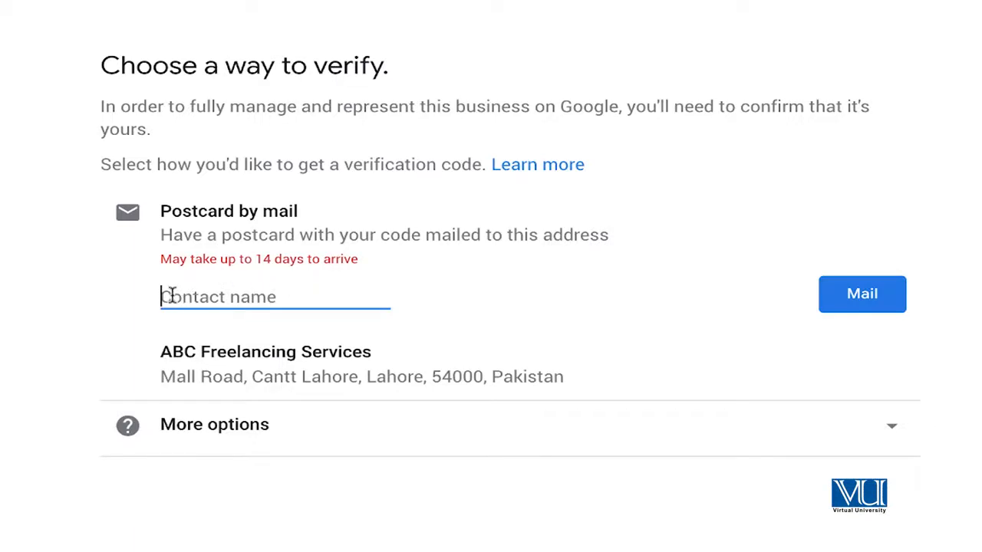
{"action": "left_click", "coordinate": [489, 439]}
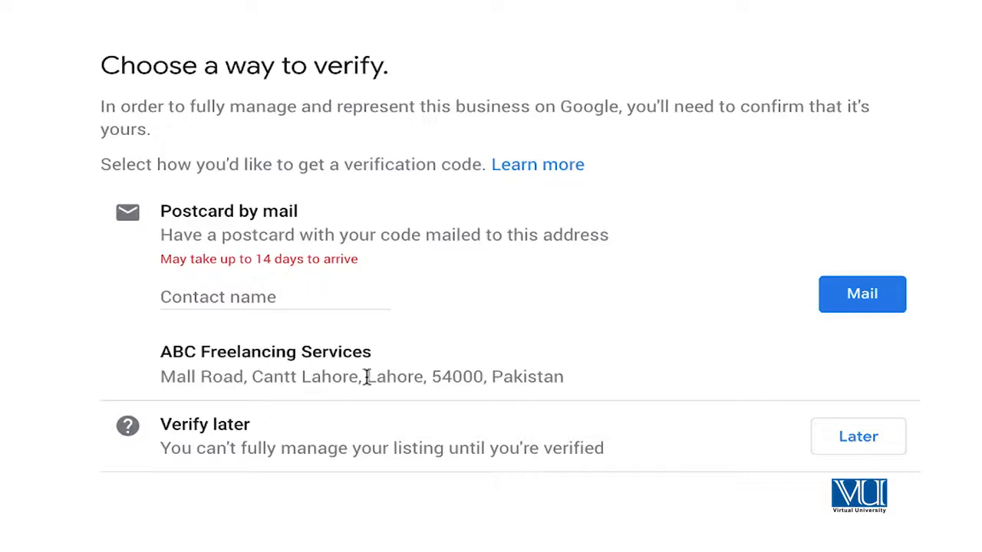
{"action": "left_click", "coordinate": [276, 297]}
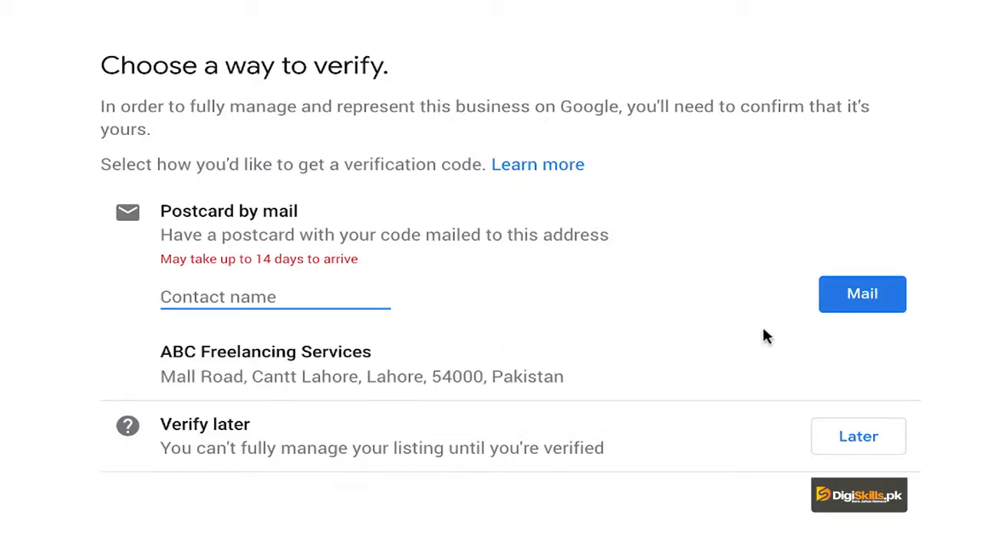
{"action": "left_click", "coordinate": [851, 451]}
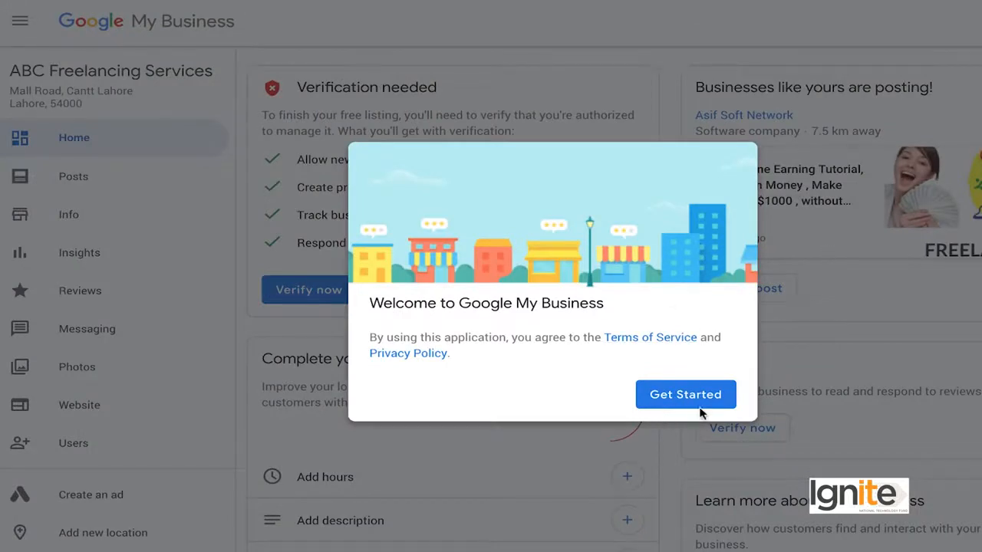
{"action": "left_click", "coordinate": [695, 409]}
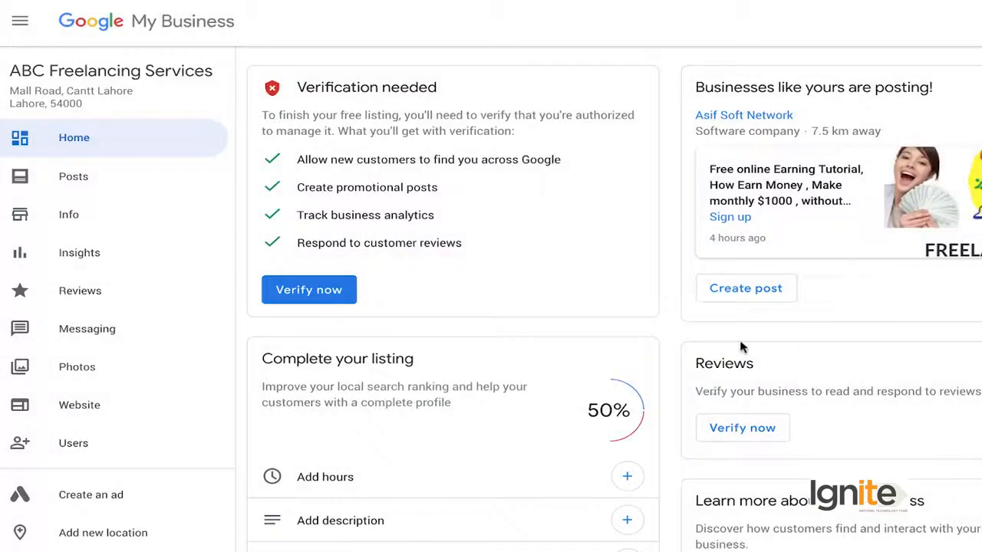
{"action": "scroll", "coordinate": [500, 375], "scroll_direction": "down", "scroll_amount": 3}
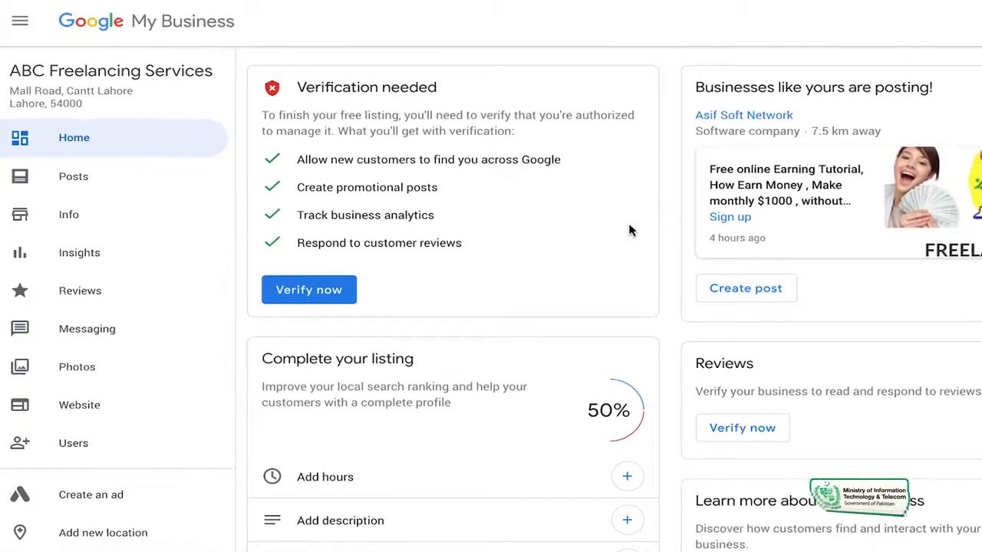
{"action": "scroll", "coordinate": [630, 230], "scroll_direction": "down", "scroll_amount": 3}
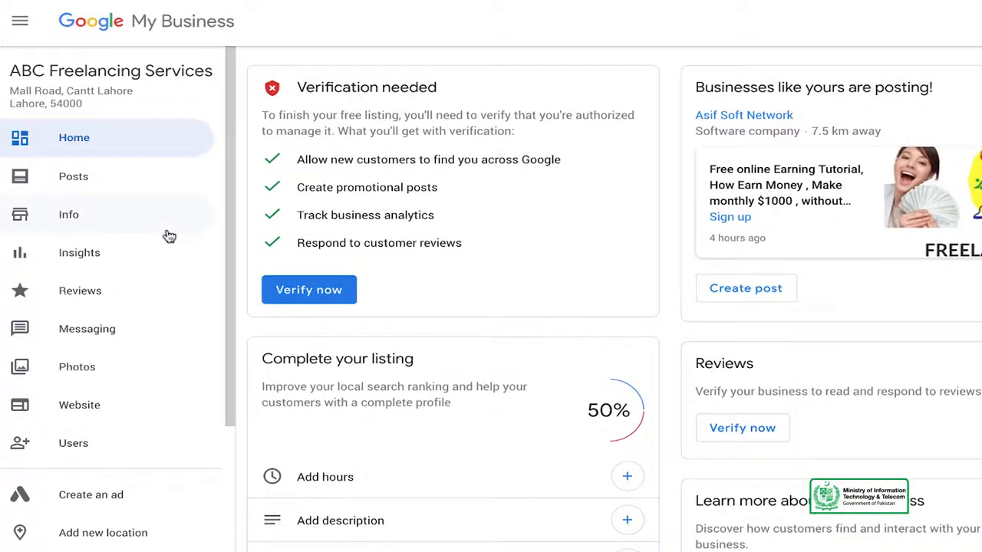
{"action": "scroll", "coordinate": [169, 235], "scroll_direction": "down", "scroll_amount": 3}
{"action": "scroll", "coordinate": [167, 236], "scroll_direction": "up", "scroll_amount": 3}
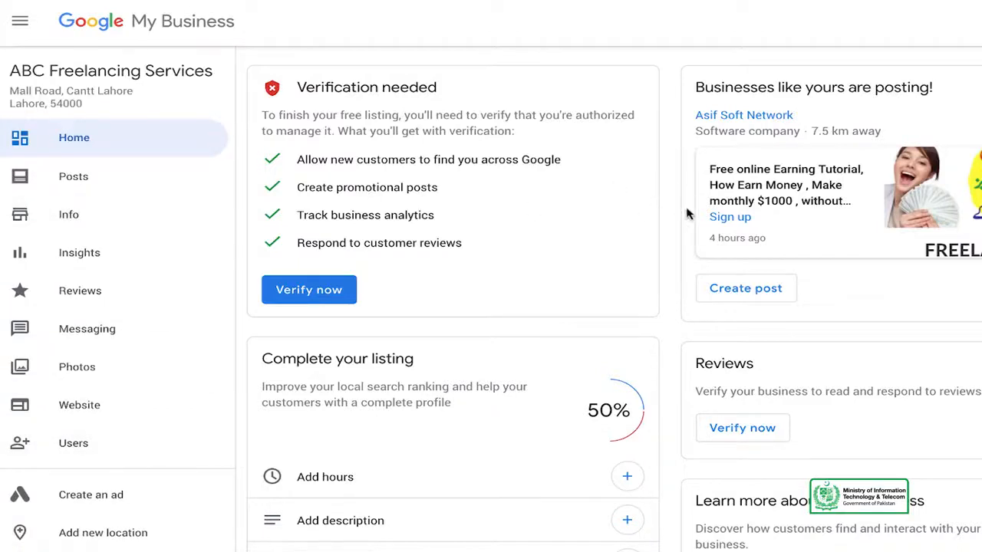